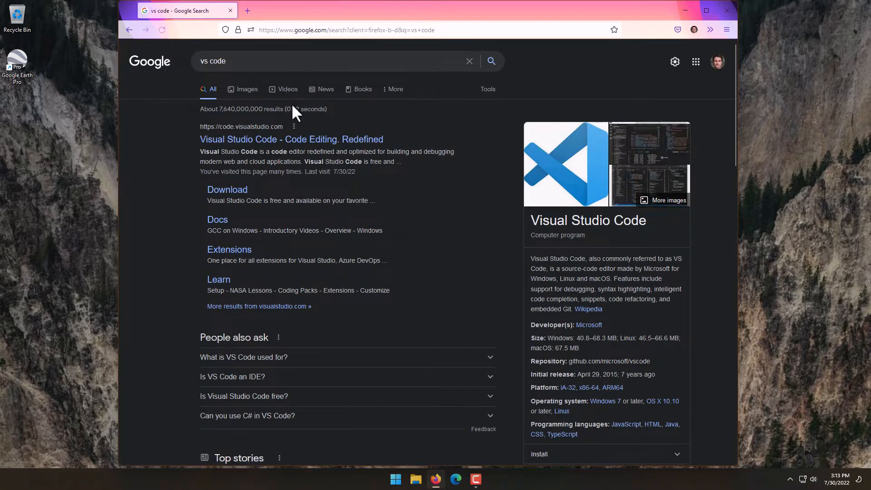
- Open the Visual Studio Code website from the search results and download the Windows installer VSCodeUserSetup-x64-1.69.2.exe
click(296, 141)
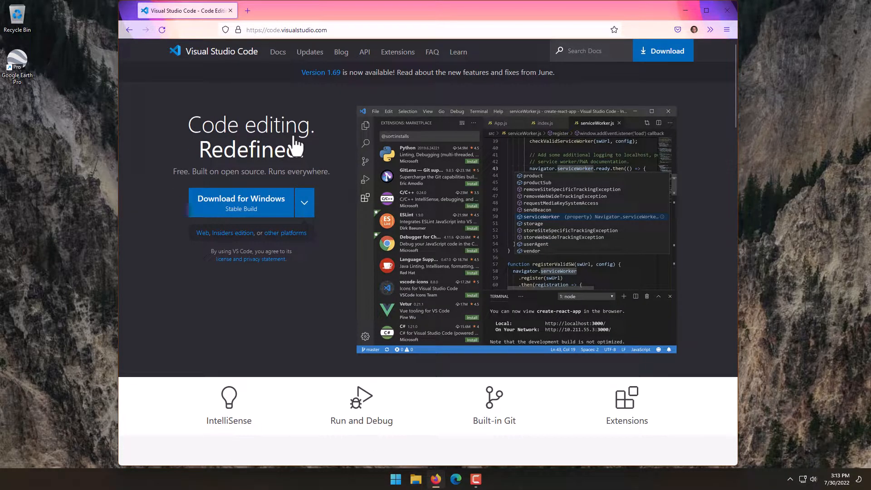
scroll(296, 148, down, 5)
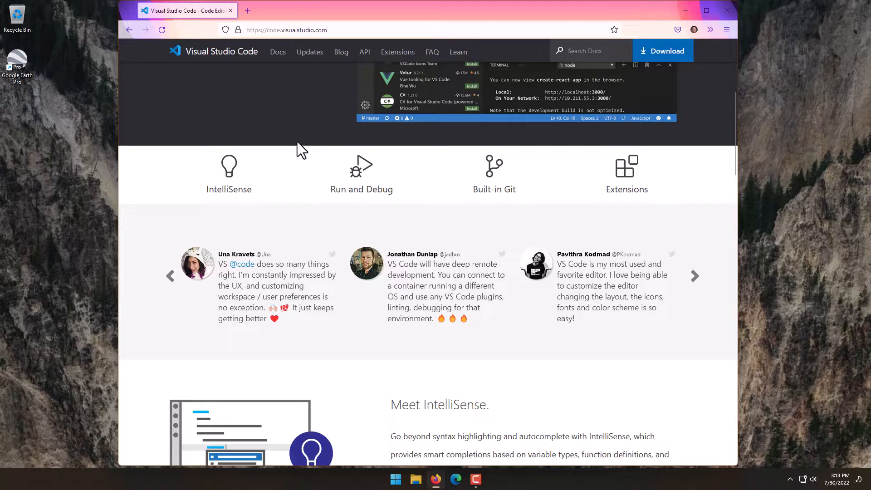
scroll(298, 146, down, 12)
scroll(298, 142, down, 14)
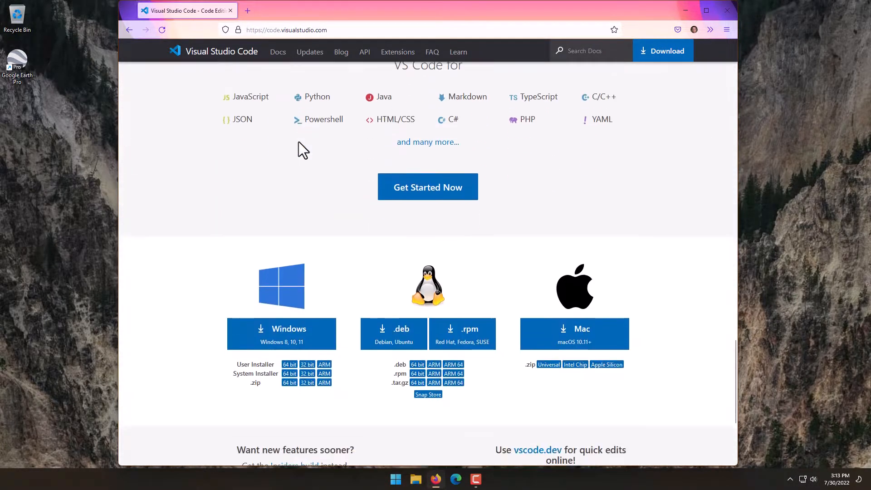
scroll(303, 150, down, 1)
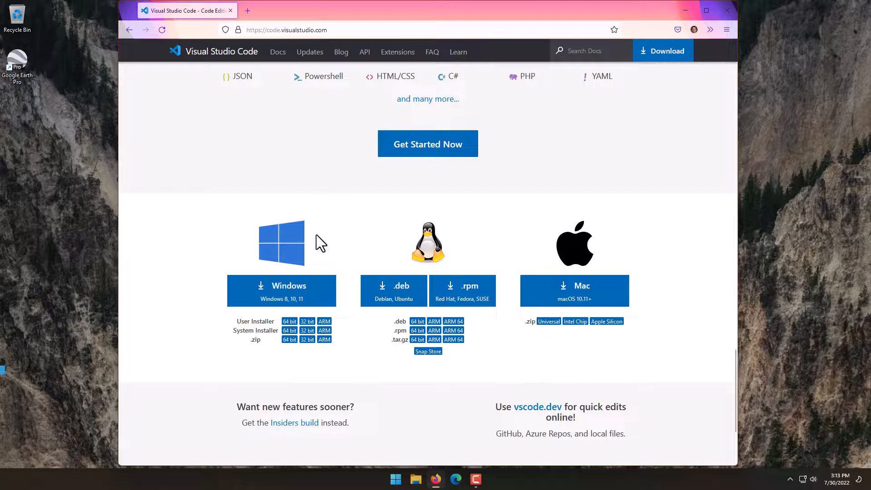
click(267, 300)
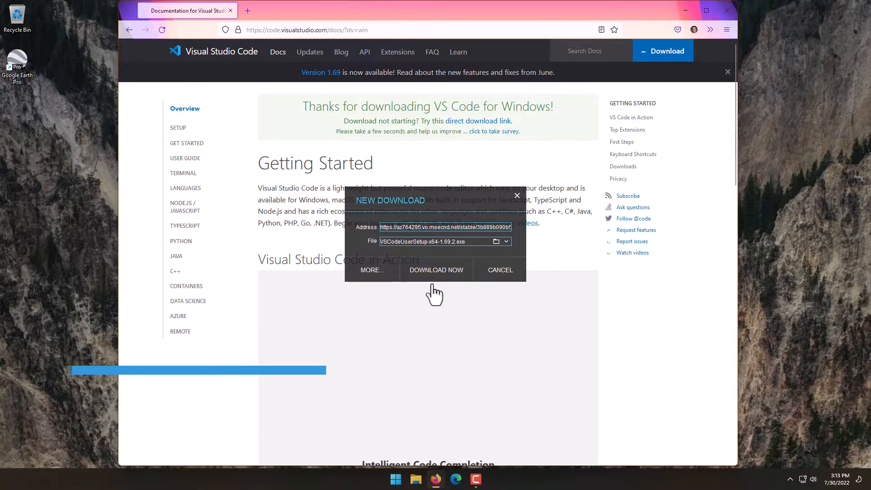
click(427, 278)
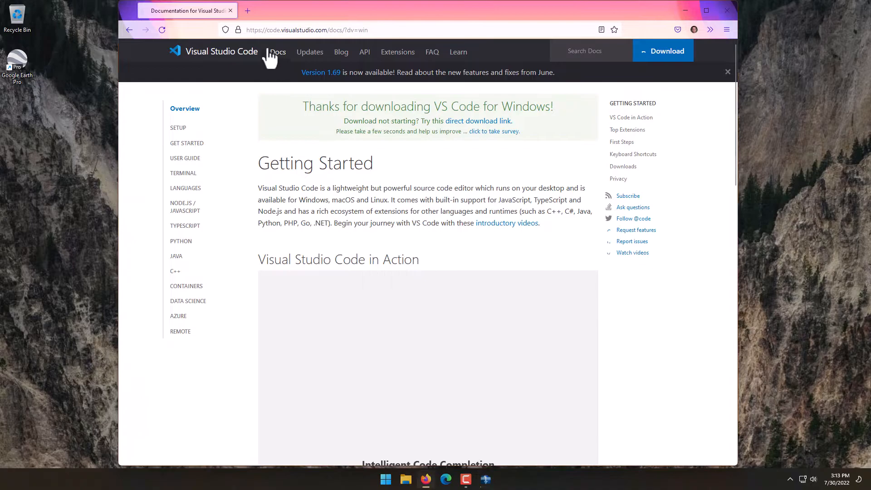
- Search the web for "vs code online" in a new browser tab
click(249, 11)
text(vs )
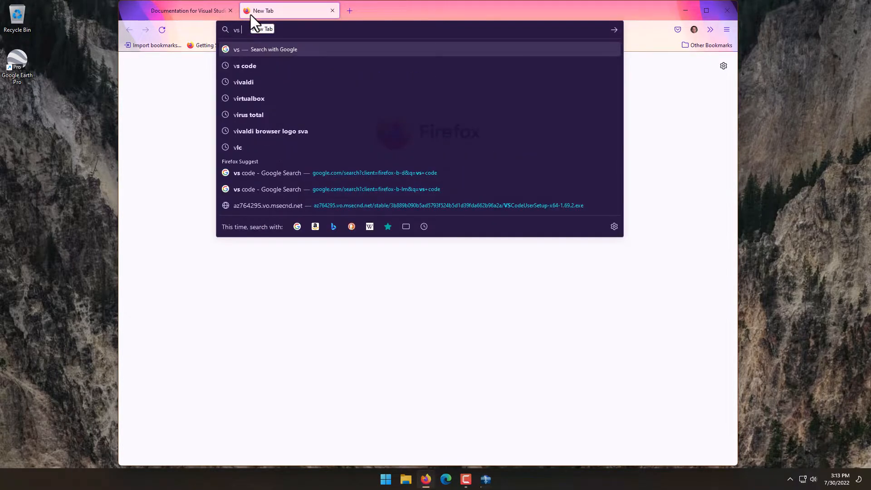
text(code on)
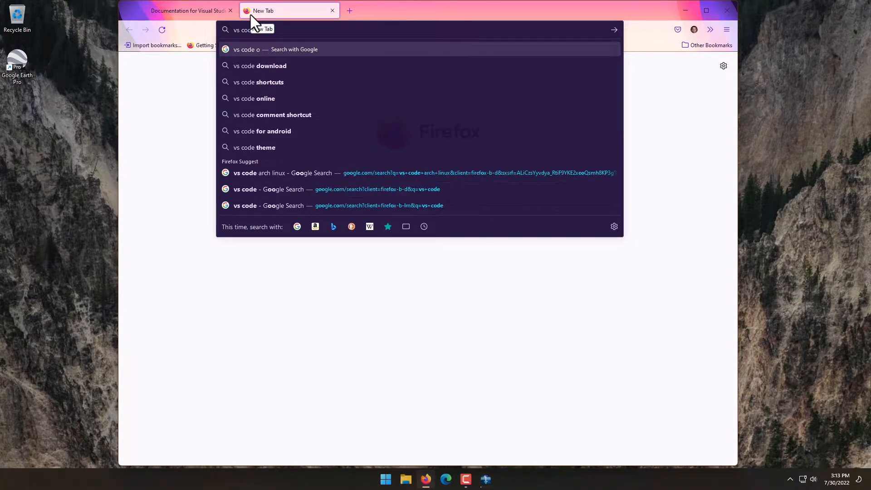
key(Down)
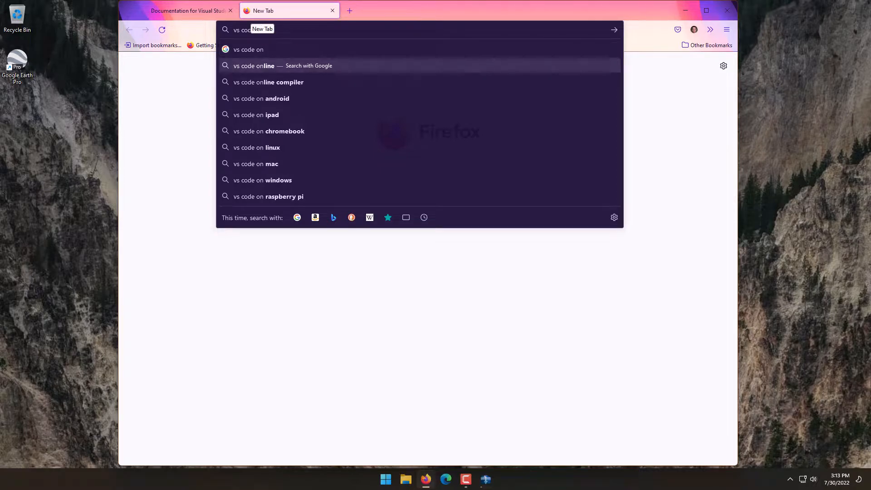
key(Return)
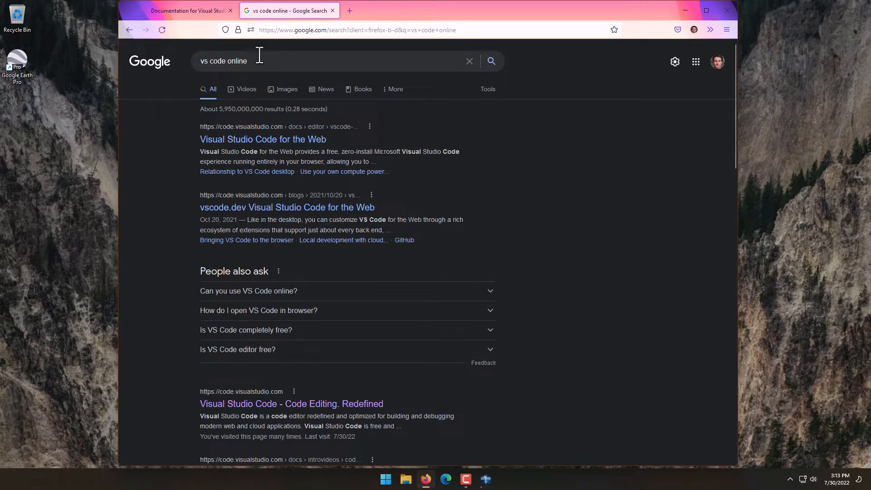
- Open vscode.dev from the Visual Studio Code for the Web article and close the article's tab
click(262, 142)
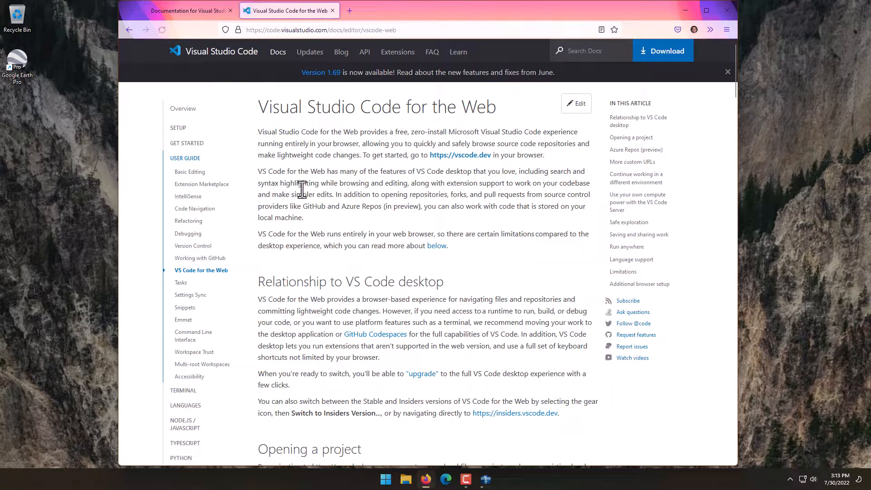
click(477, 156)
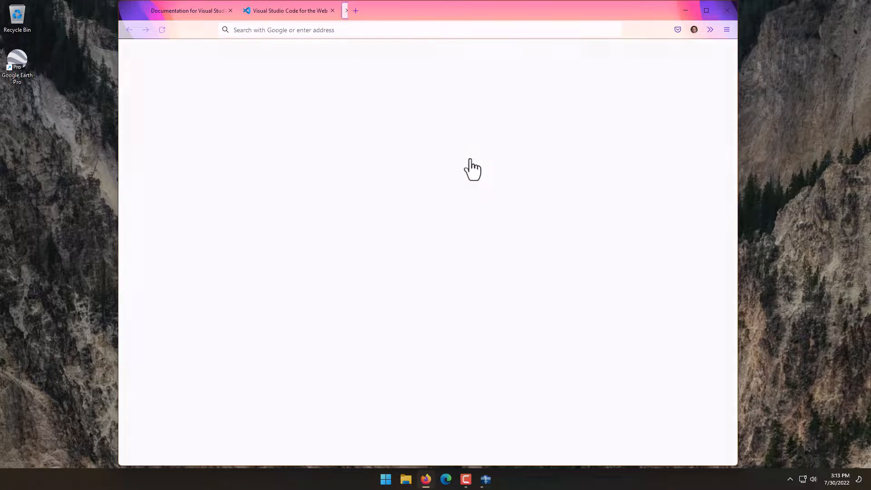
middle_click(281, 10)
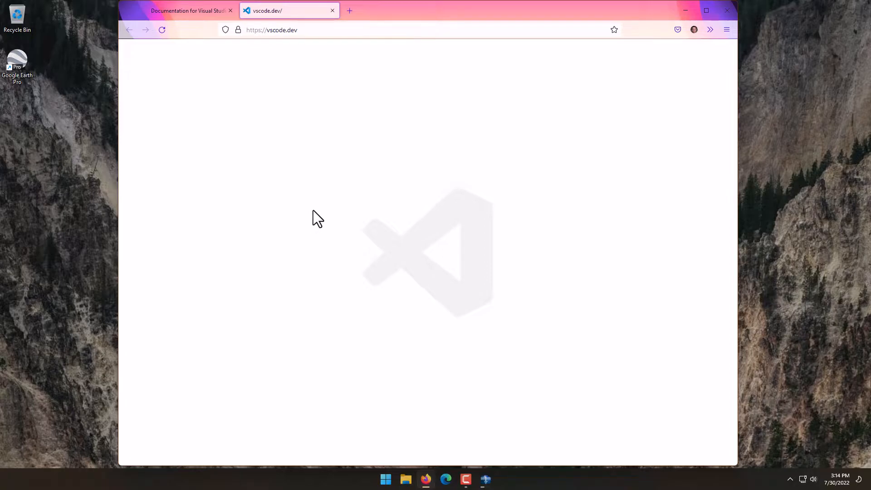
- Bring up the VSCodeUserSetup download progress window, move it aside, and pause the download
click(485, 479)
drag(429, 188, 646, 87)
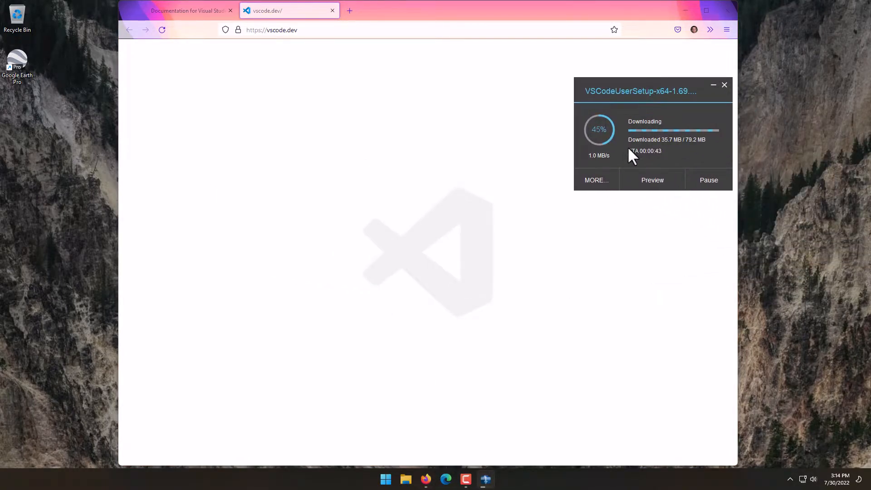
click(715, 183)
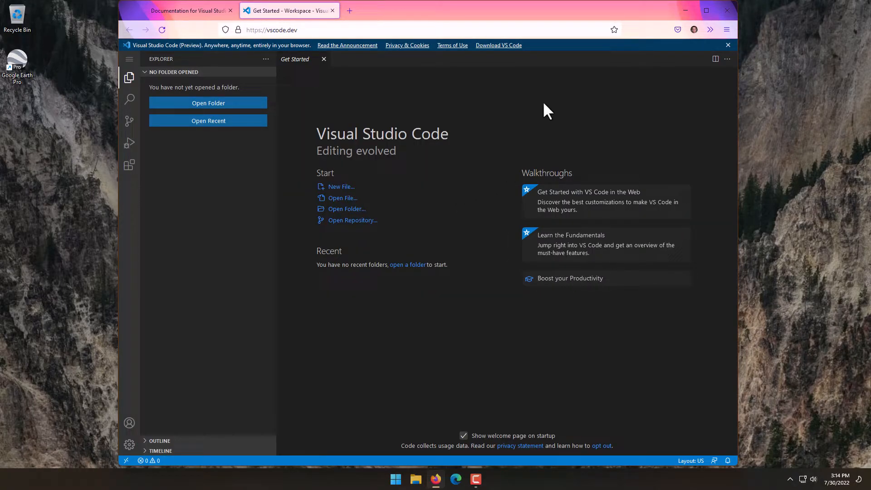
- Dismiss the preview banner in the web editor and try to create a new file, including a Jupyter Notebook
click(729, 45)
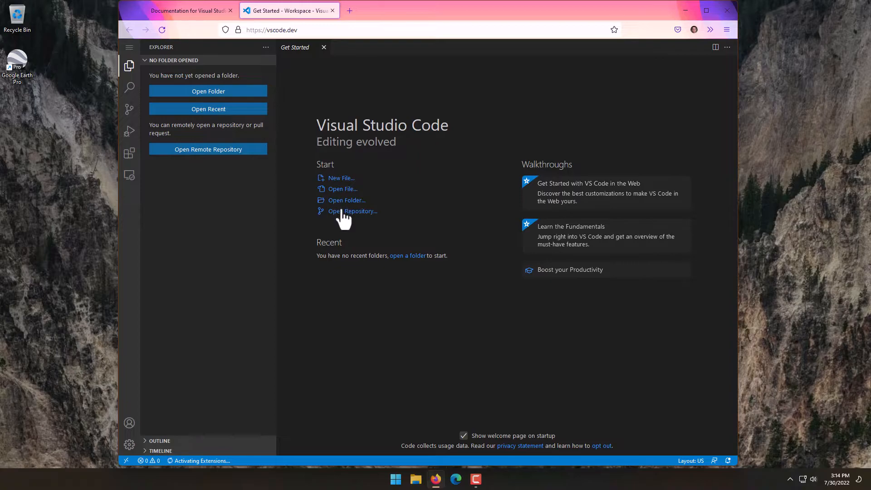
click(342, 178)
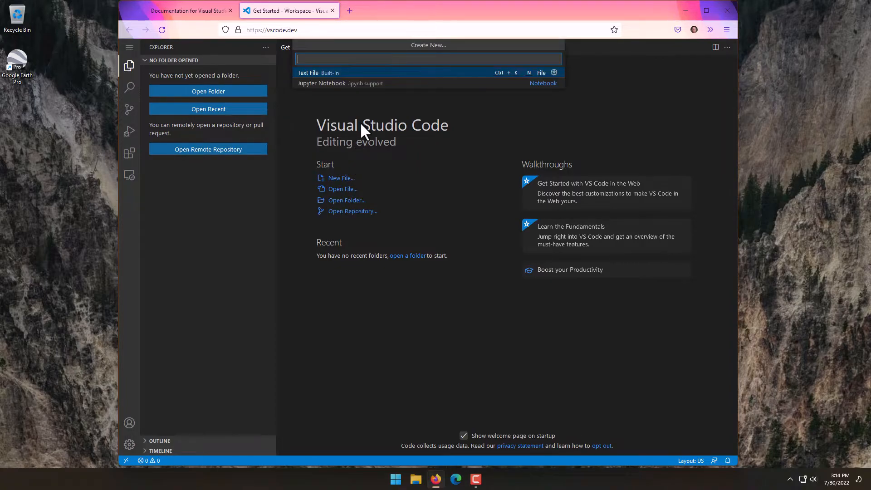
text(js.py)
key(Return)
click(347, 181)
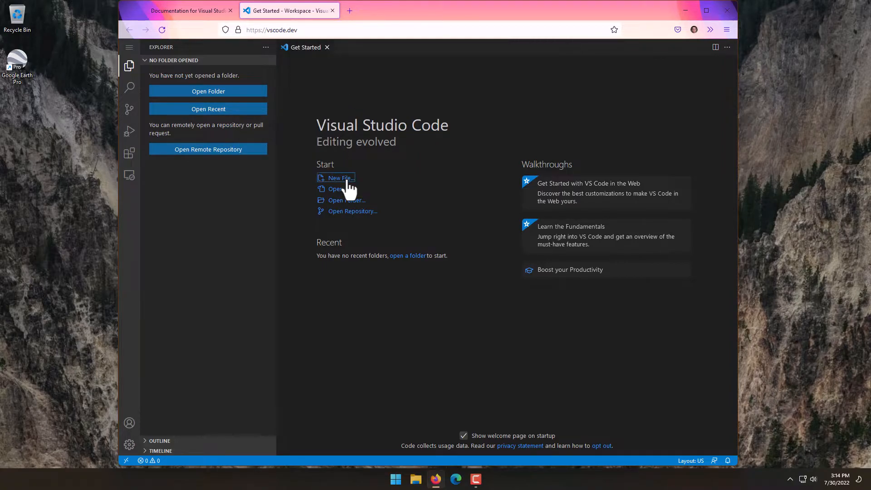
click(539, 86)
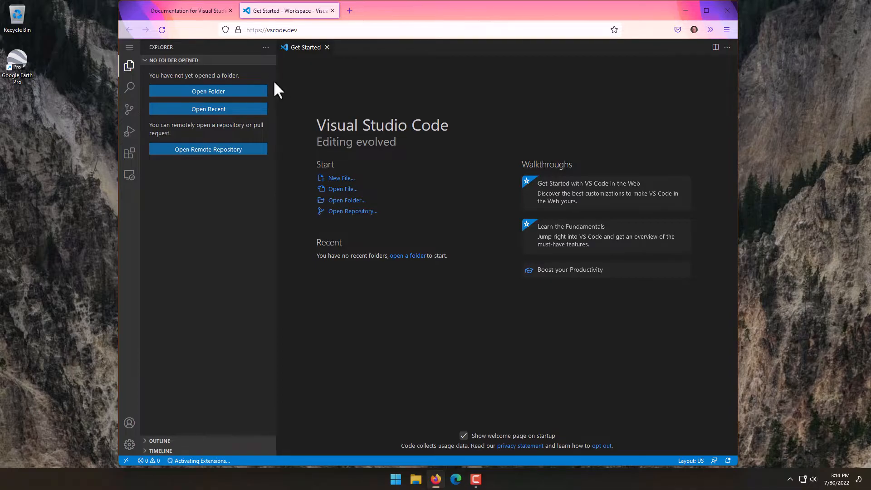
- Try to install the Python extension in the web editor, cancel the installation, and close the browser
click(129, 154)
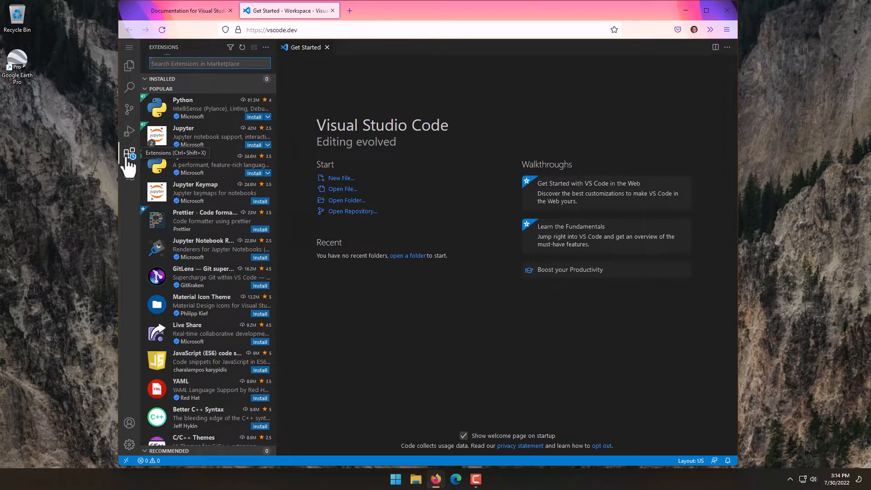
click(255, 117)
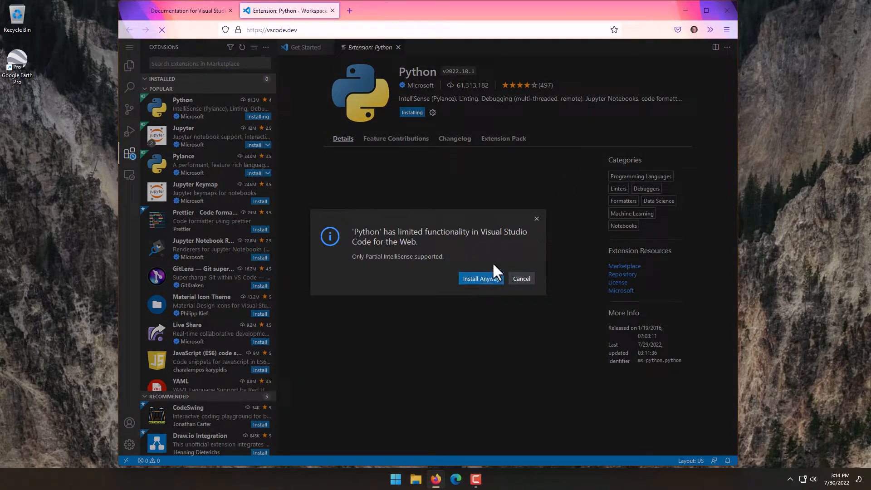
click(521, 279)
click(728, 14)
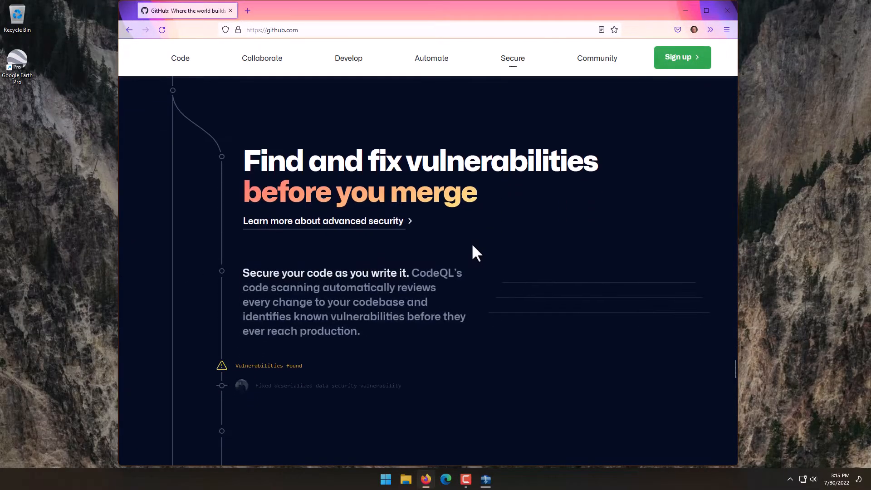
scroll(472, 243, up, 2)
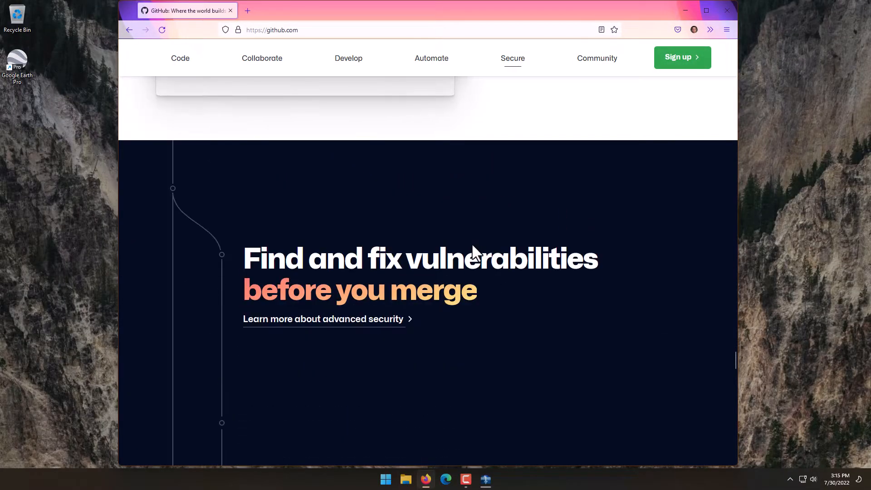
scroll(473, 246, down, 5)
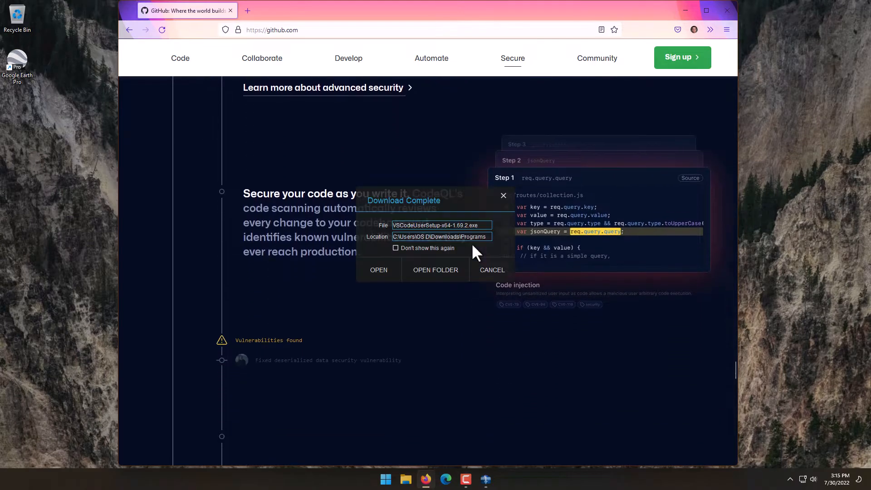
- Run VSCodeUserSetup-x64-1.69.2 from its download folder and close the folder window
click(426, 269)
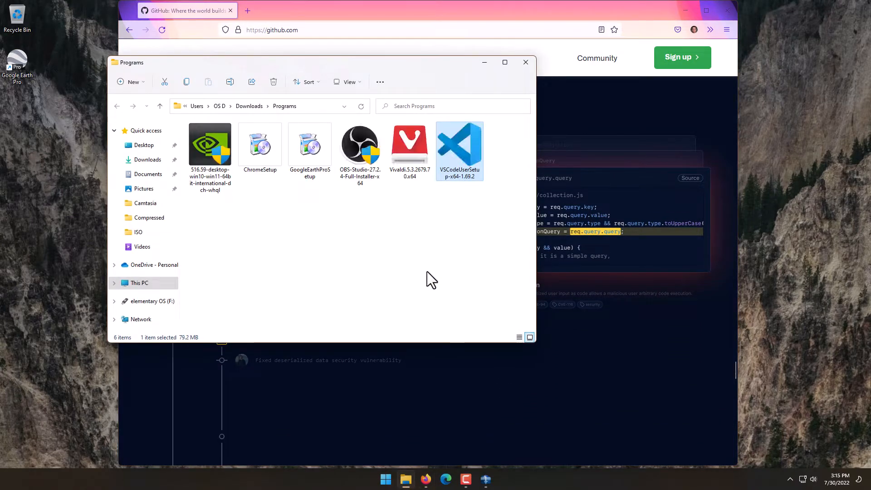
right_click(452, 138)
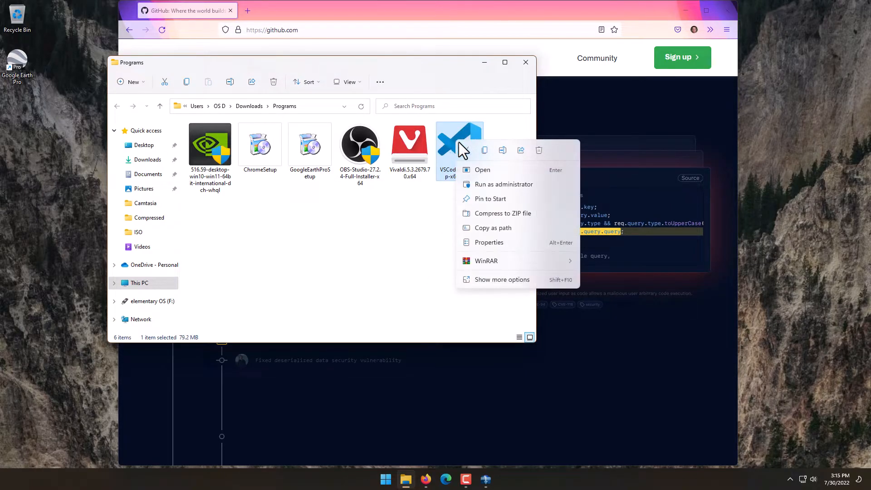
click(478, 171)
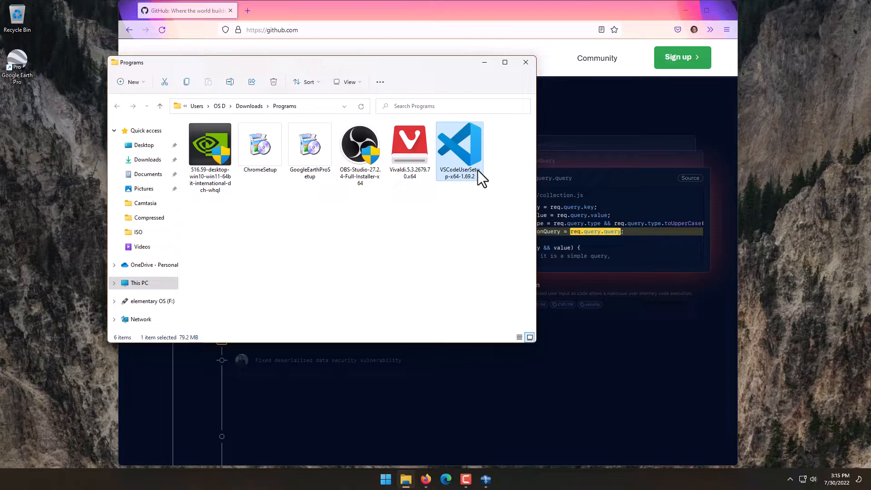
click(526, 62)
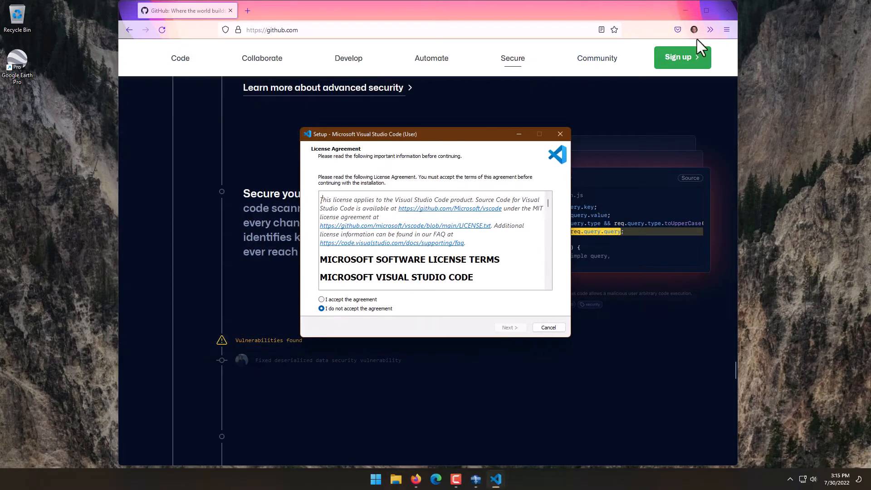
- Minimize the browser, accept the license agreement, and keep the default destination and remaining location settings in the setup wizard
click(684, 9)
click(369, 299)
click(519, 327)
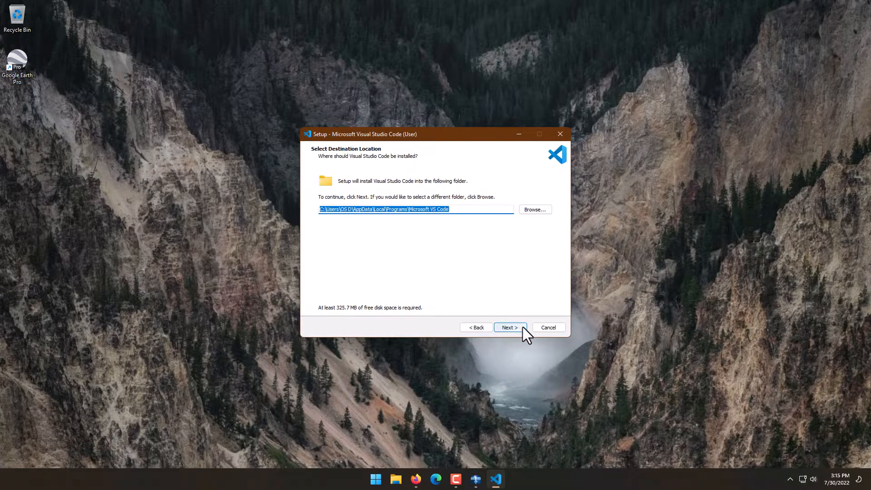
click(522, 328)
click(523, 328)
- Enable the desktop icon and both "Open with Code" actions, install, and finish setup with Launch Visual Studio Code enabled
click(363, 208)
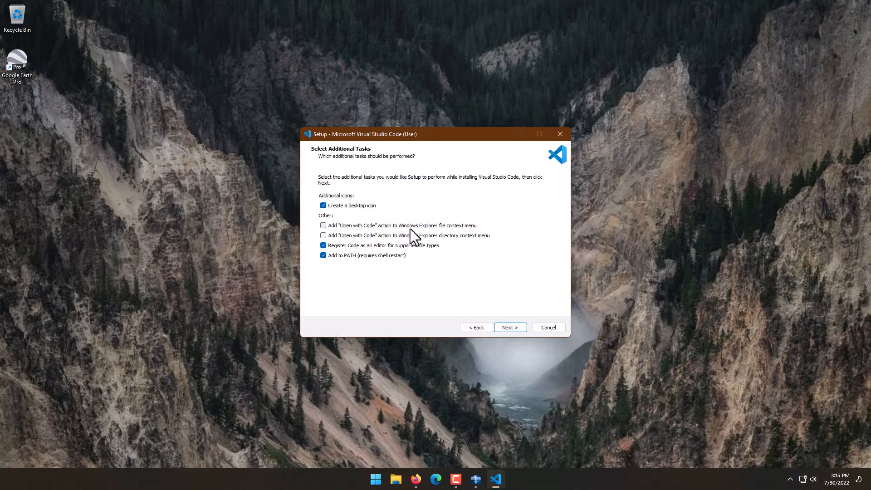
click(458, 226)
click(459, 236)
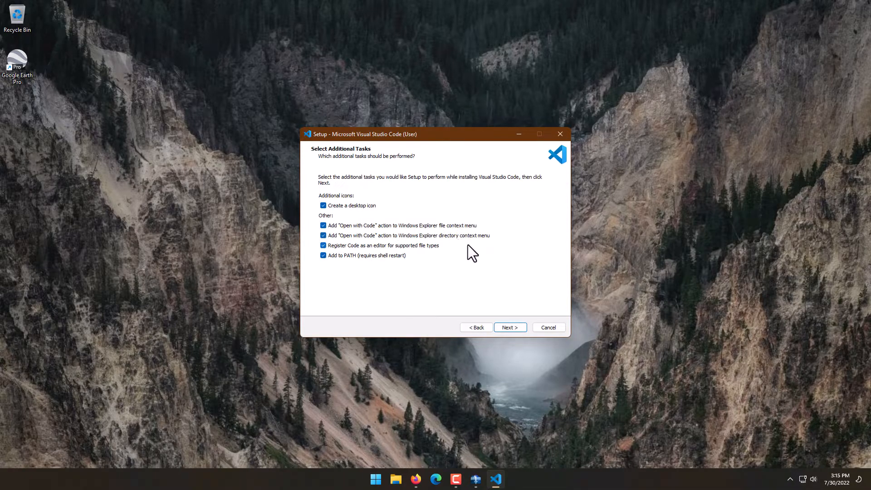
click(513, 328)
click(514, 328)
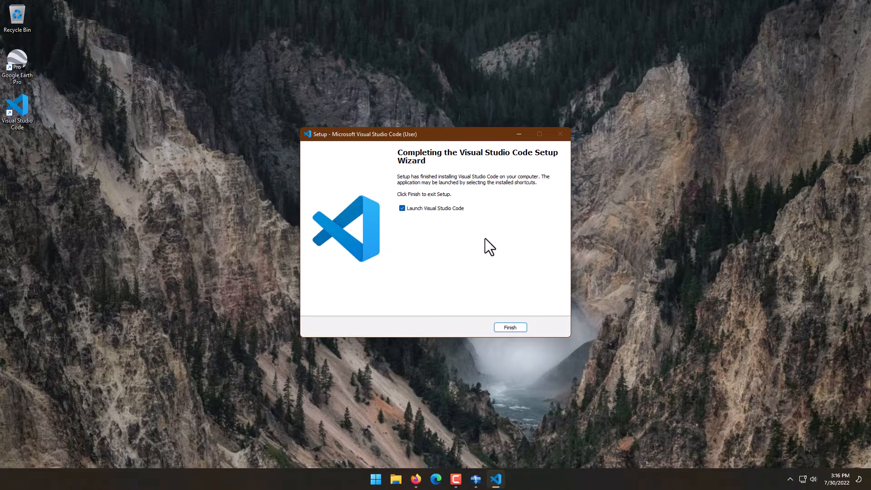
click(507, 328)
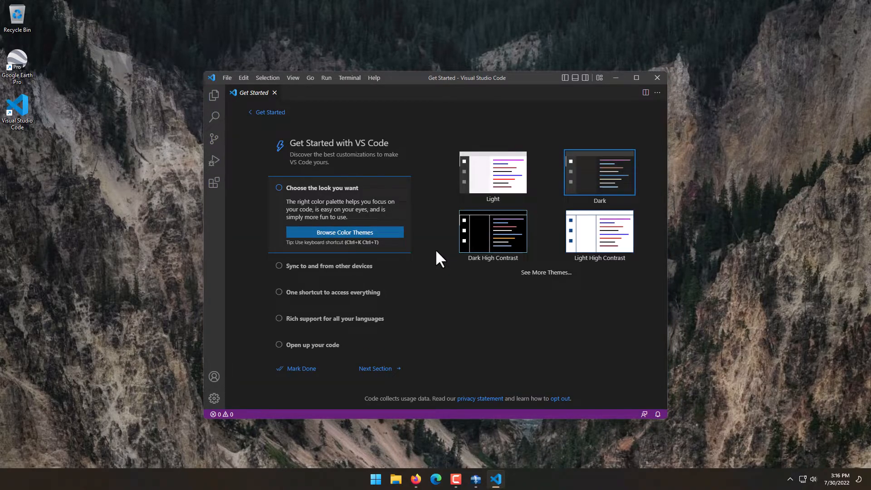
- Choose the Light color theme and reposition and enlarge the Visual Studio Code window
click(501, 186)
drag(515, 73, 443, 20)
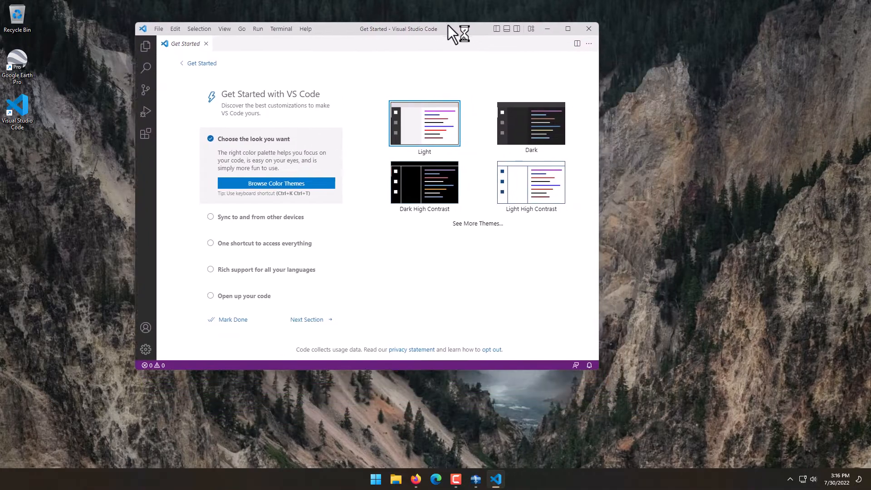
drag(595, 364, 777, 454)
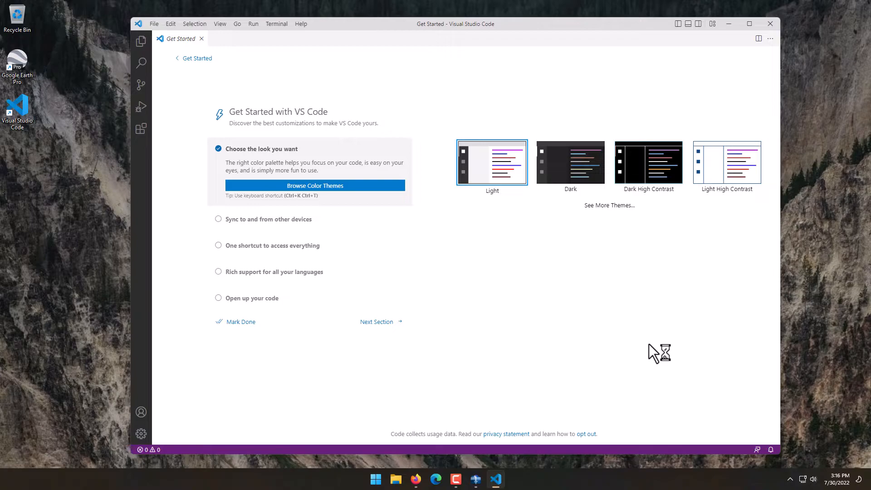
- Install the Kite AutoComplete extension together with its required Kite Copilot desktop application, and permanently dismiss the Kite welcome notice
click(142, 129)
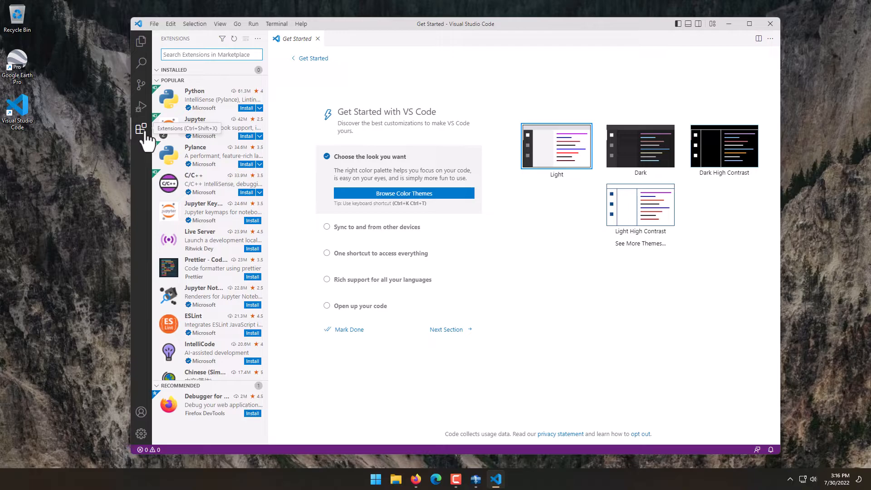
text(kite)
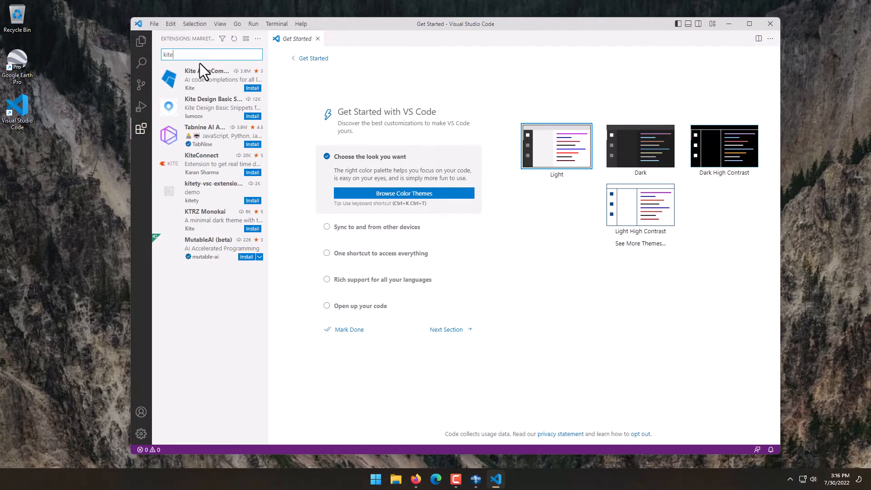
click(251, 88)
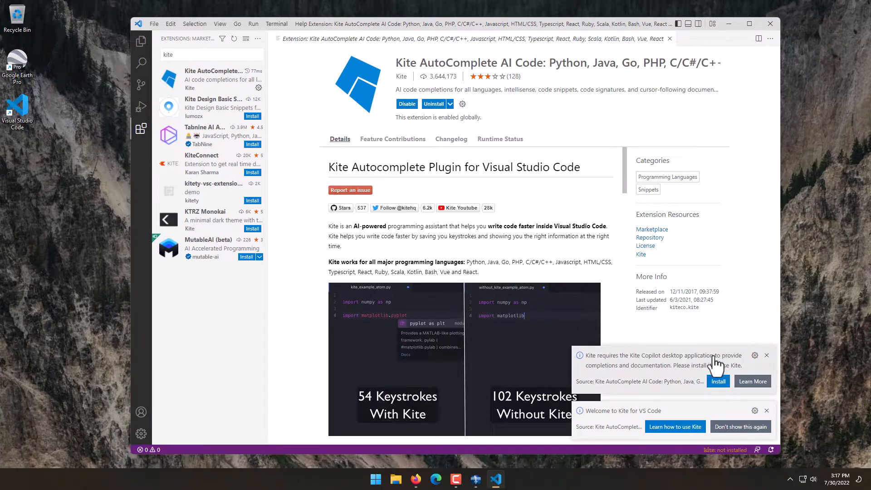
click(719, 383)
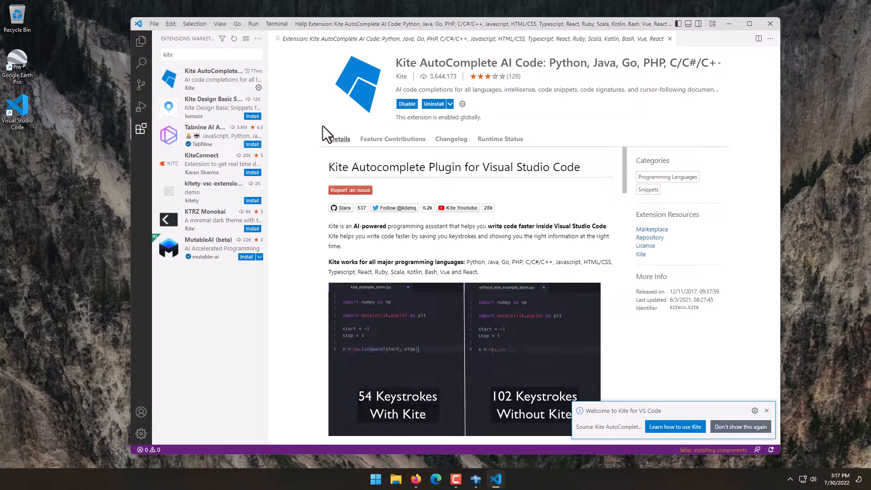
click(731, 426)
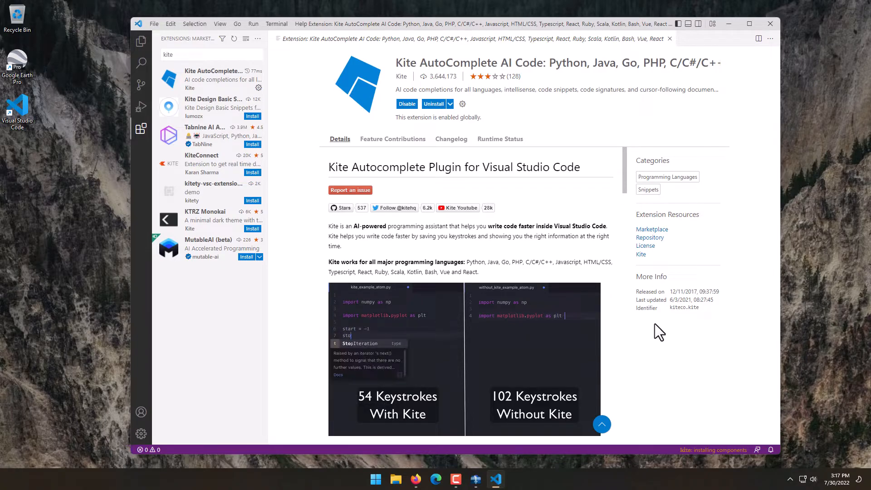
- Review the Kite extension's details, and look up Kite's VS Code integration page in Firefox by searching for "kite" and following the "kite vscode" suggestion
scroll(592, 283, down, 6)
scroll(592, 280, down, 10)
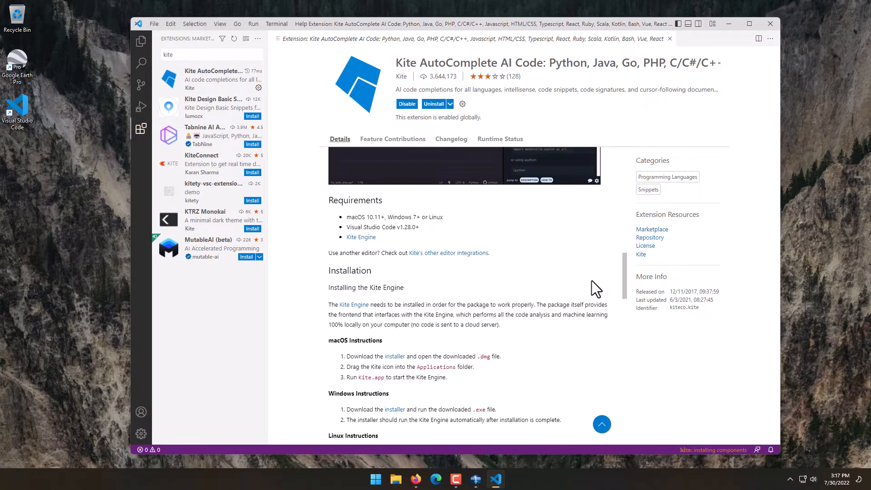
scroll(592, 280, down, 5)
scroll(451, 241, down, 10)
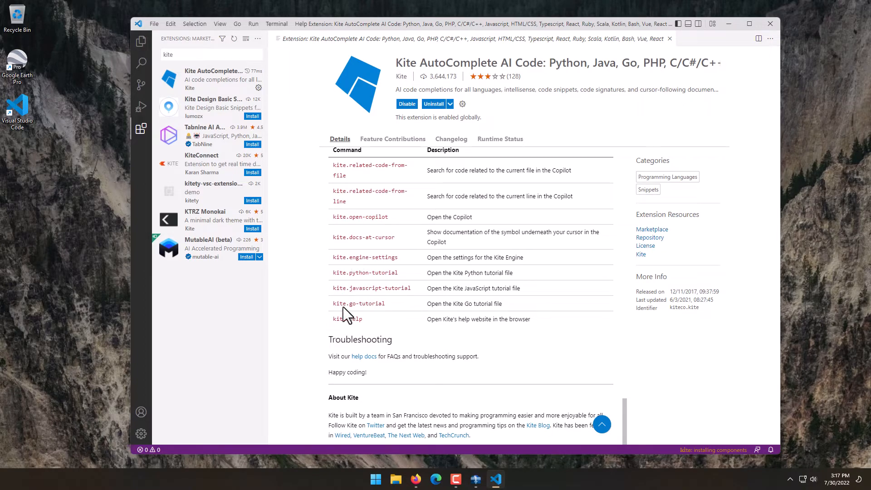
click(416, 480)
click(249, 12)
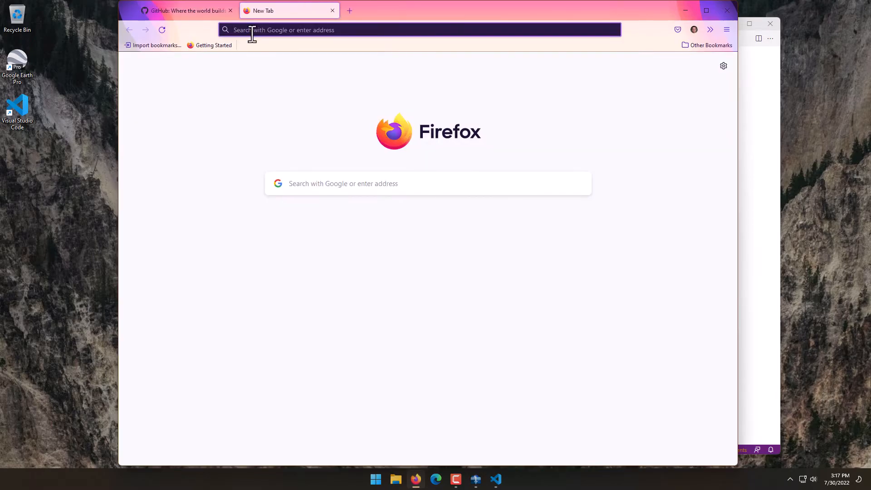
text(kite)
key(Return)
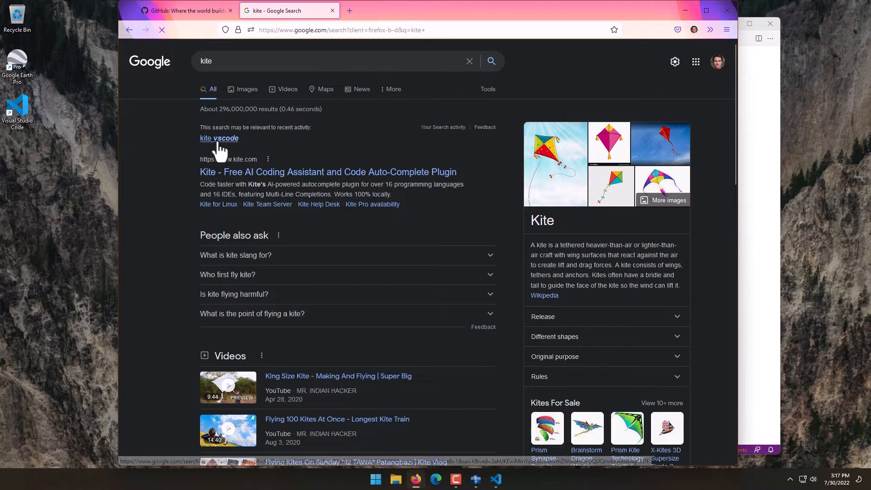
click(219, 138)
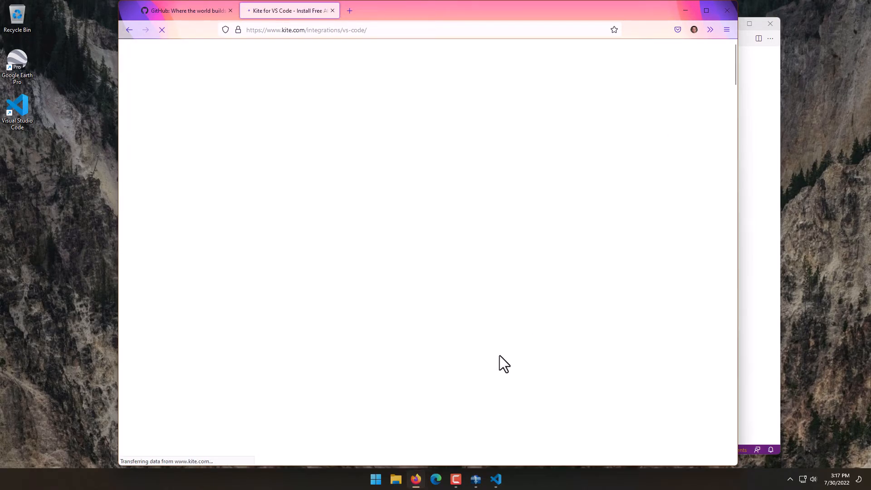
click(495, 479)
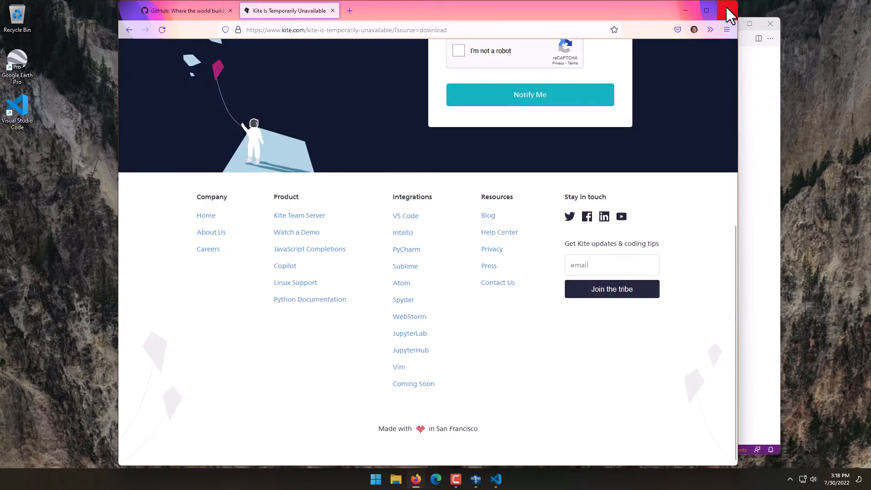
click(726, 7)
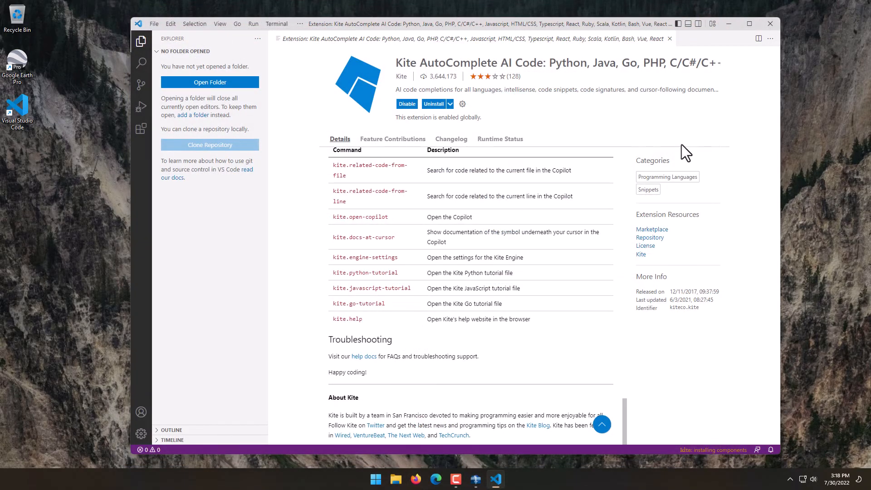
- Create a new text file and close Visual Studio Code
click(155, 24)
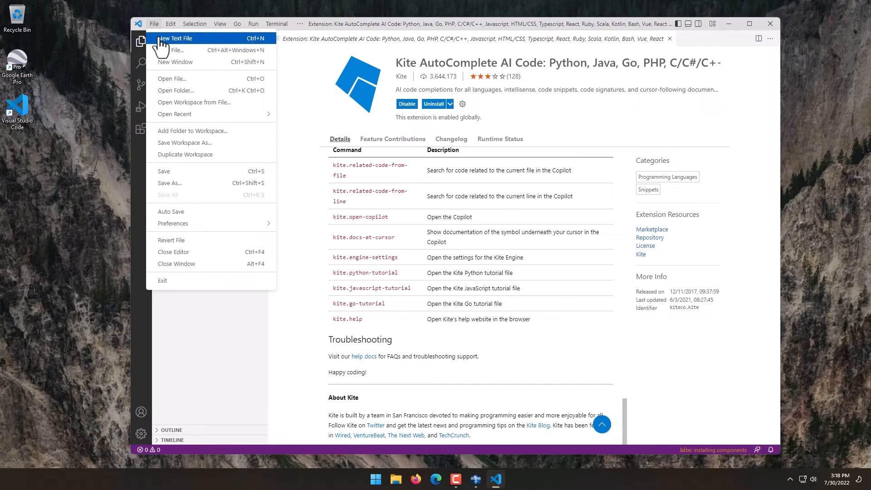
click(161, 35)
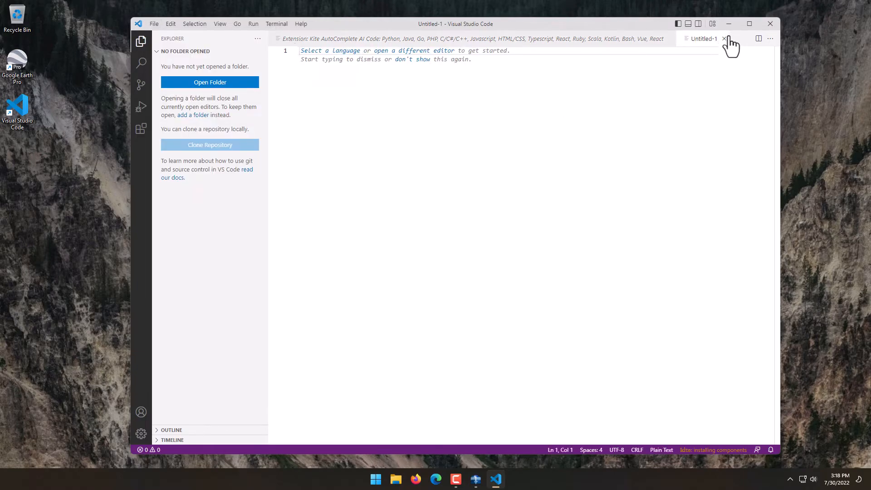
click(770, 24)
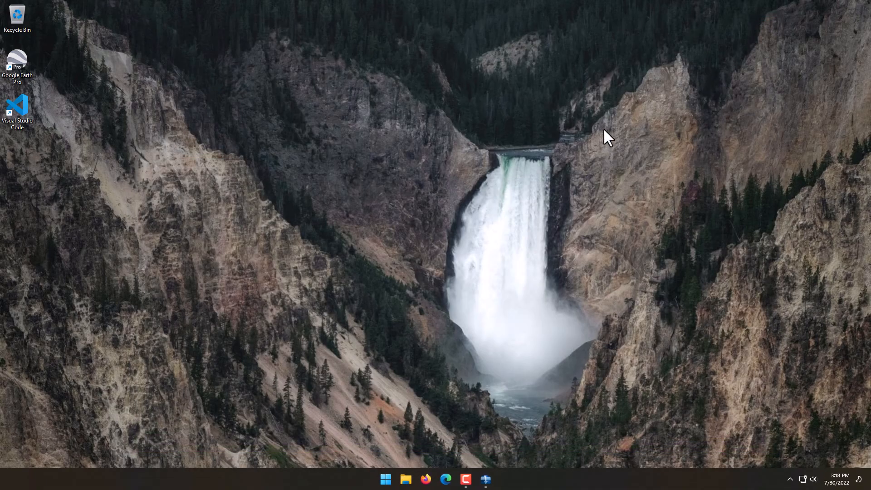